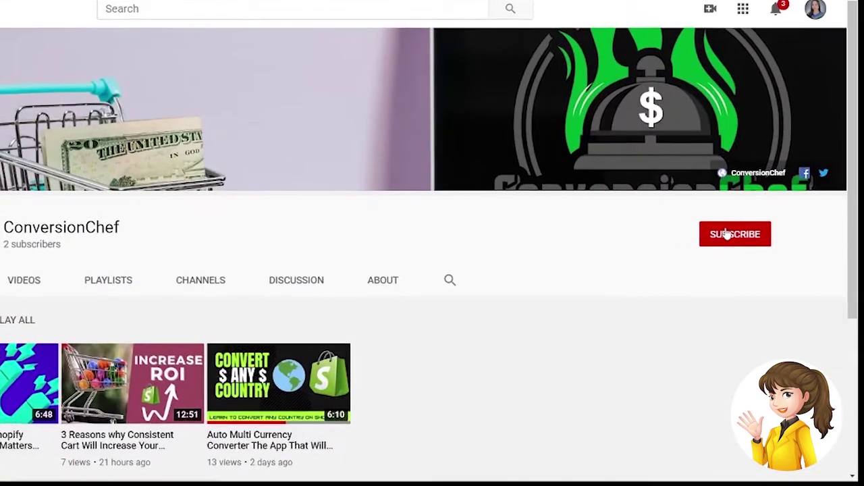
Subscribe to the ConversionChef channel and turn on its notifications
left_click(762, 259)
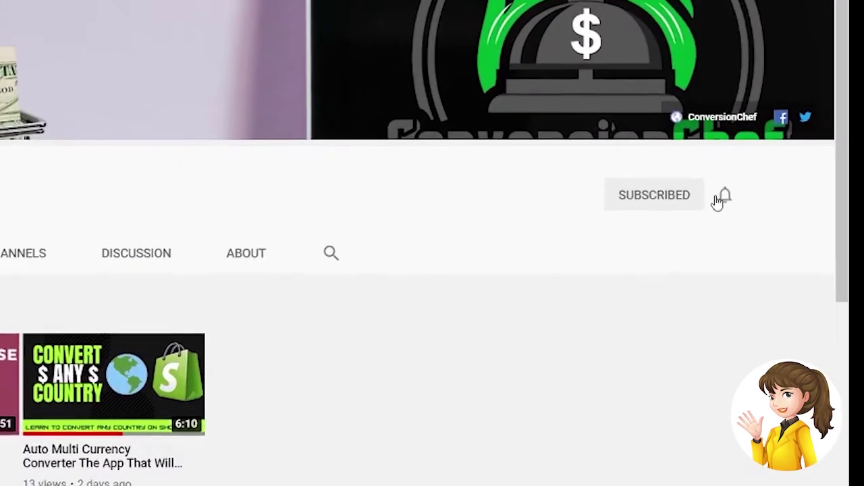
left_click(749, 221)
left_click(648, 214)
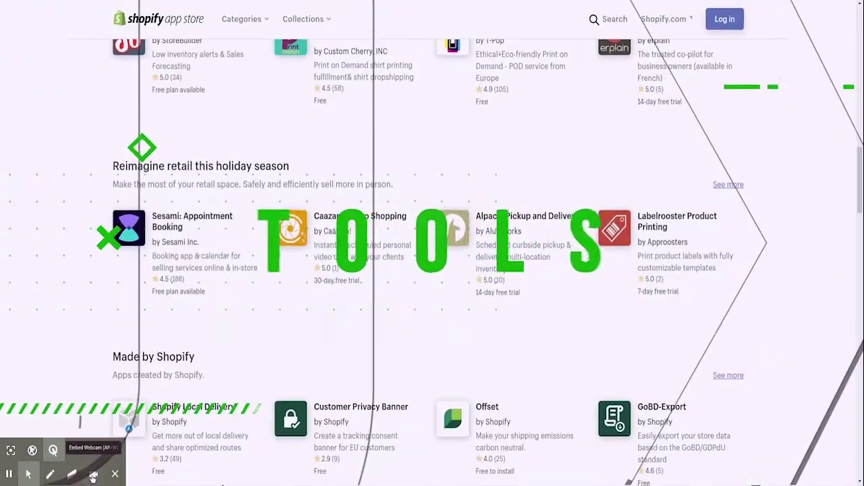
scroll(432, 271, "down", 3)
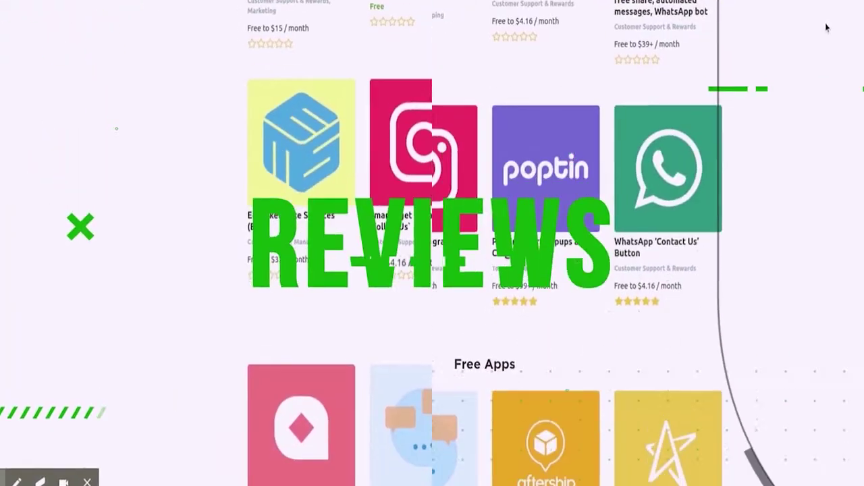
scroll(804, 77, "up", 3)
scroll(747, 27, "down", 3)
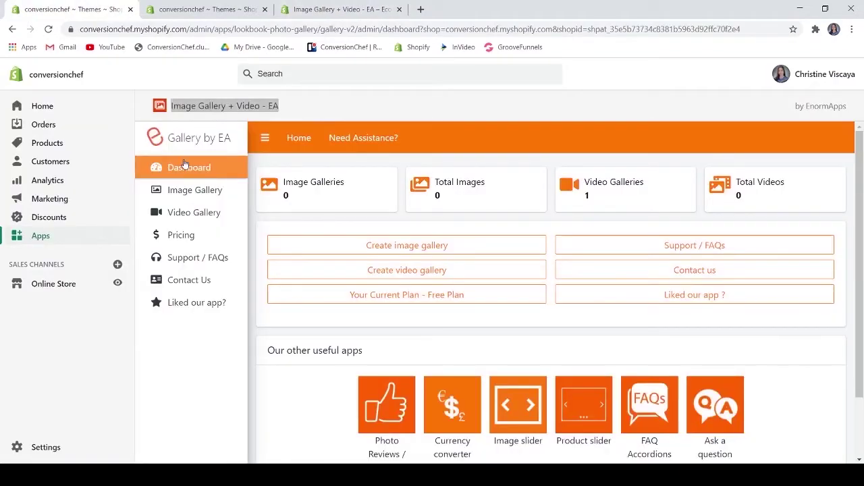
triple_click(313, 109)
left_click(312, 109)
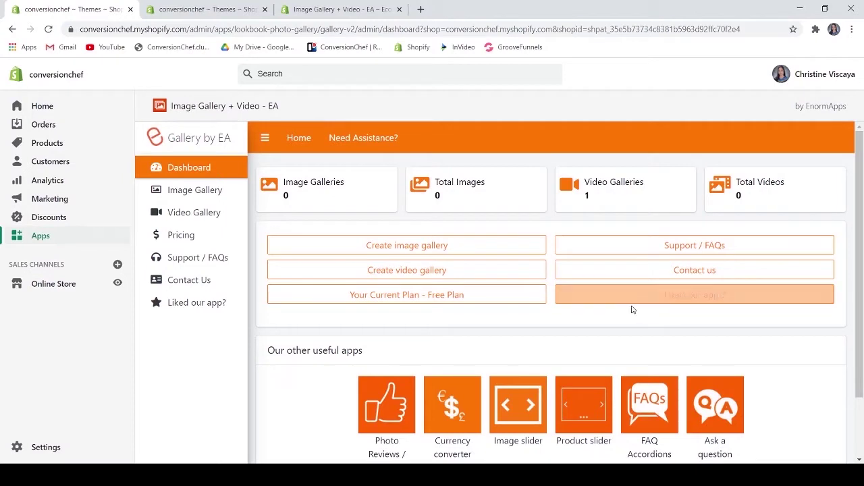
Create a new image gallery named "Sample Gallery"
left_click(394, 247)
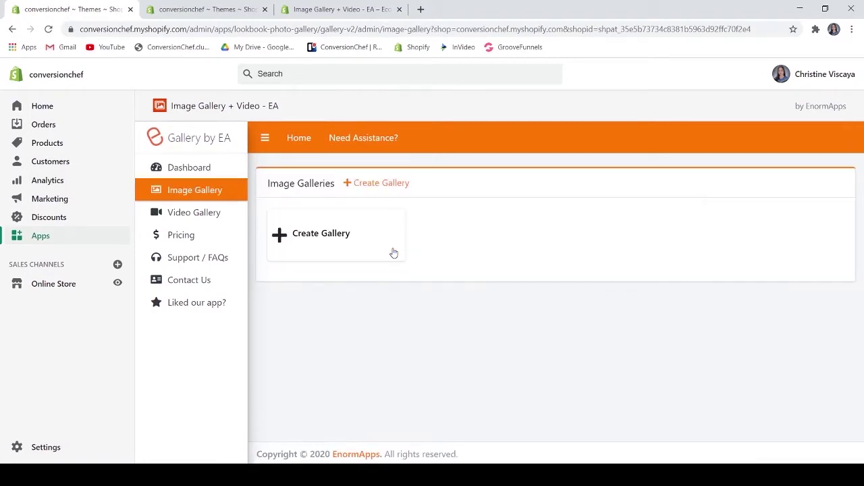
left_click(358, 228)
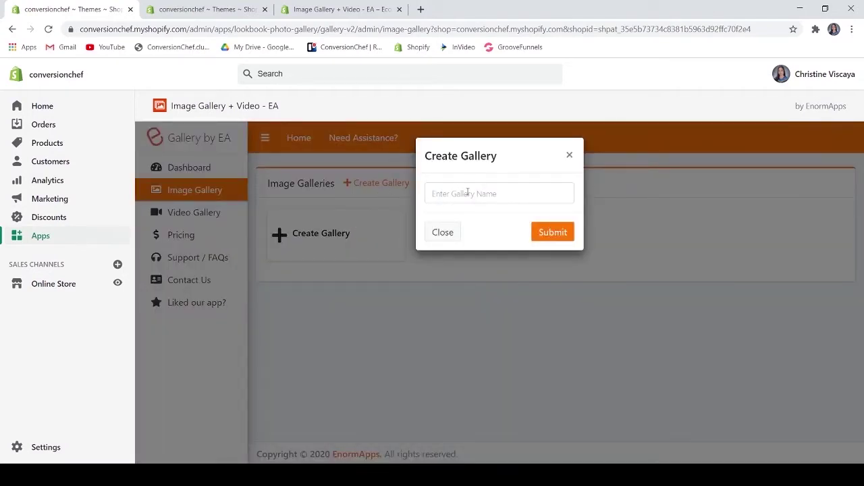
left_click(563, 197)
type("Sample Gallery")
left_click(560, 237)
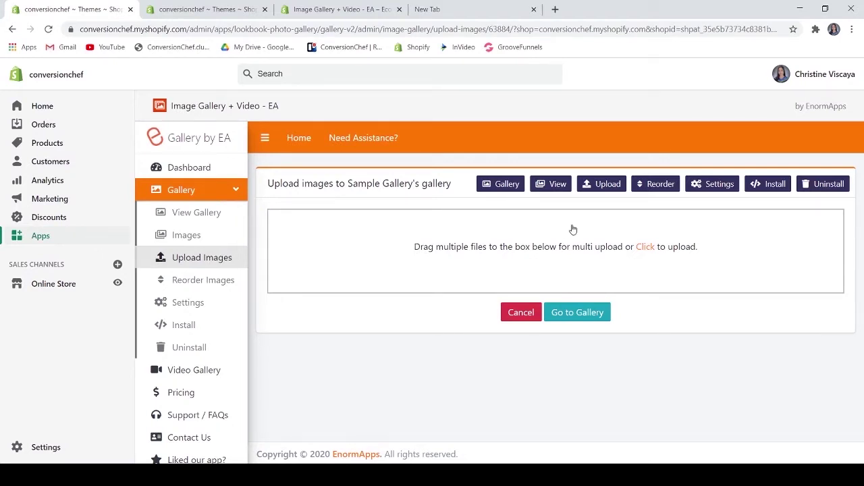
Upload the three resistance band exercise images to Sample Gallery
left_click(646, 247)
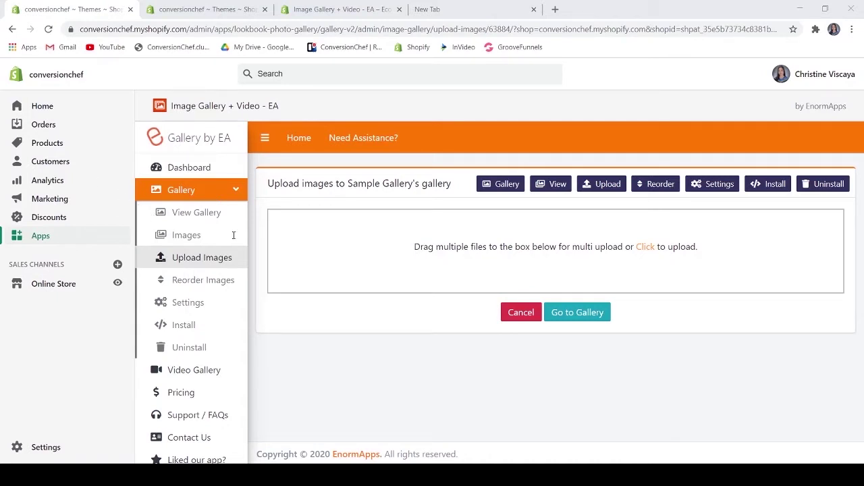
left_click_drag(339, 261, 347, 259)
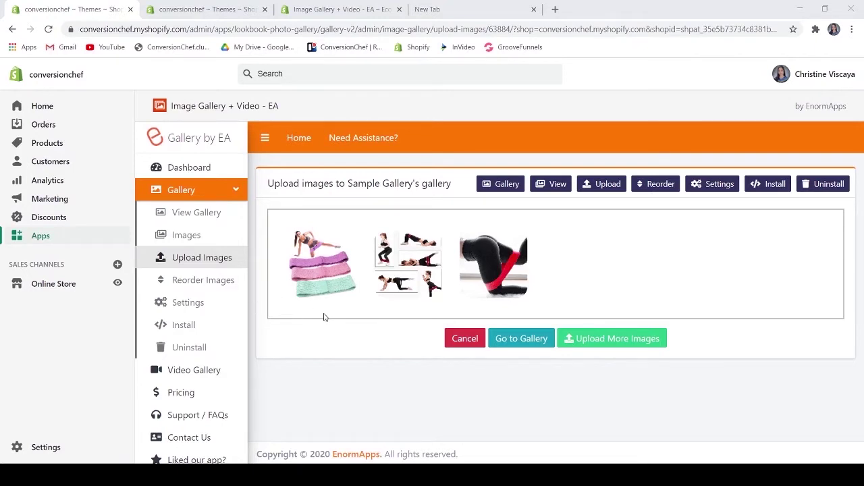
left_click_drag(577, 271, 596, 269)
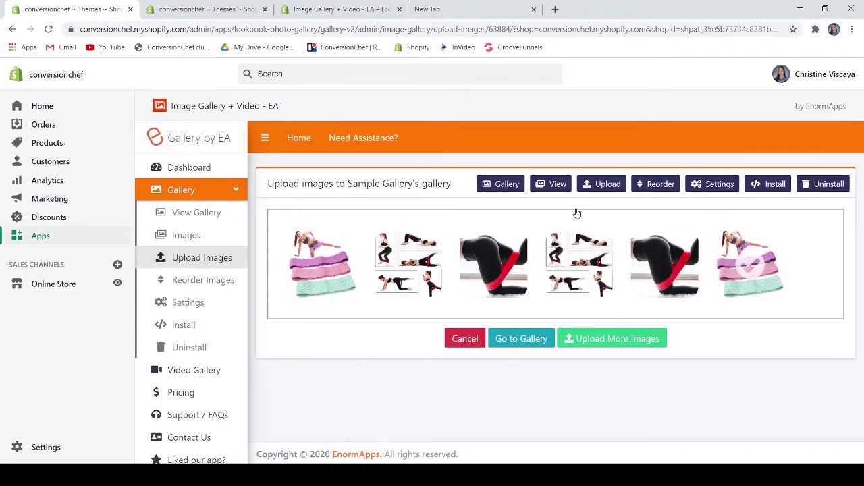
Open Sample Gallery's image list and delete the duplicate images so each picture is listed once
left_click(599, 185)
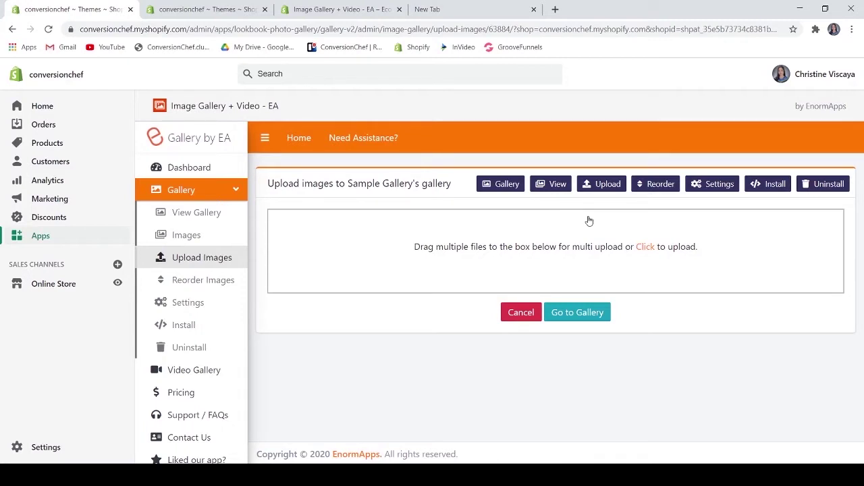
left_click(570, 315)
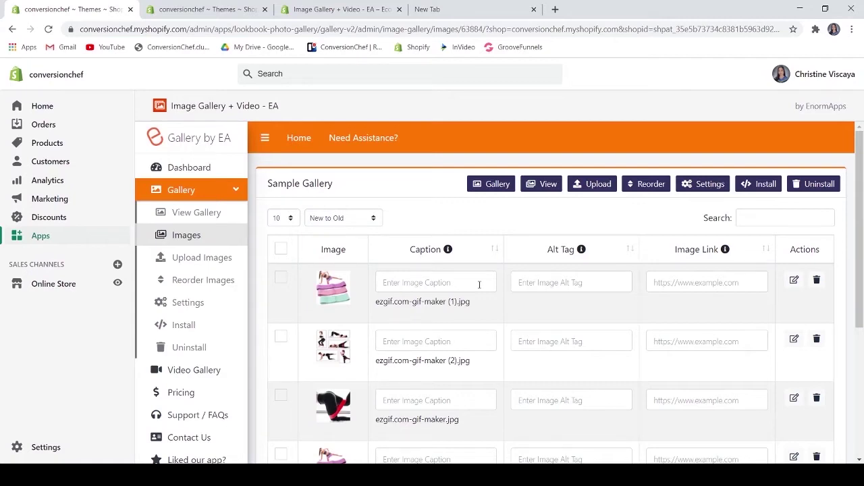
scroll(481, 285, "down", 5)
scroll(368, 308, "up", 4)
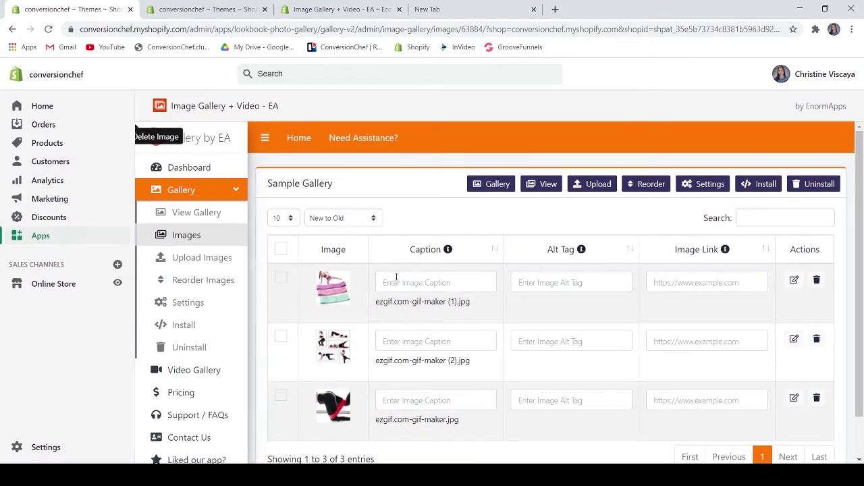
Examine the caption, alt tag and image link fields and the actions offered for the gallery's images
key("Tab")
left_click(460, 288)
left_click(552, 289)
left_click(714, 284)
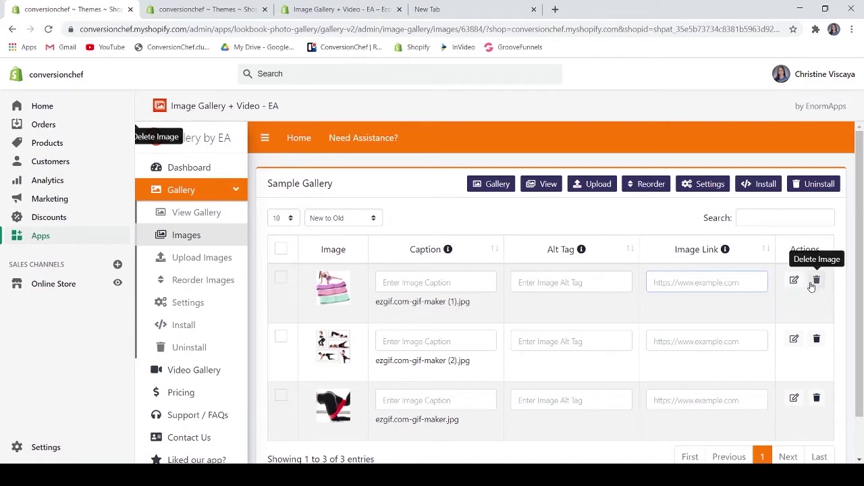
scroll(686, 304, "down", 1)
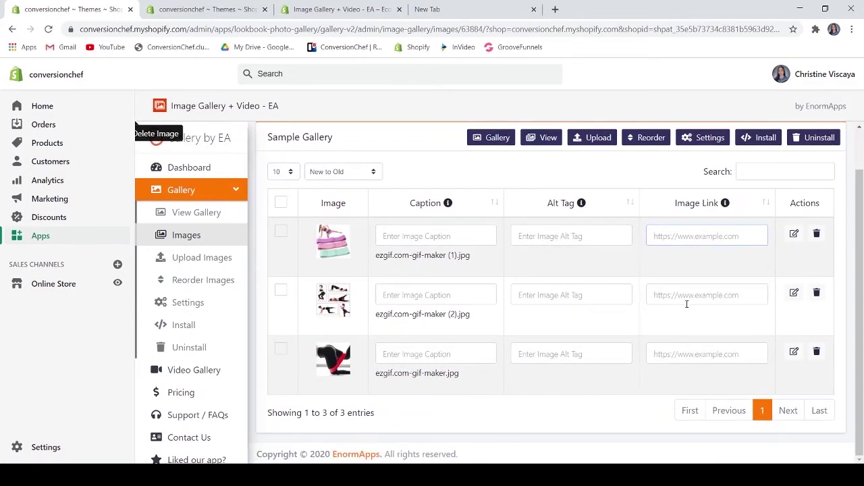
scroll(509, 215, "up", 1)
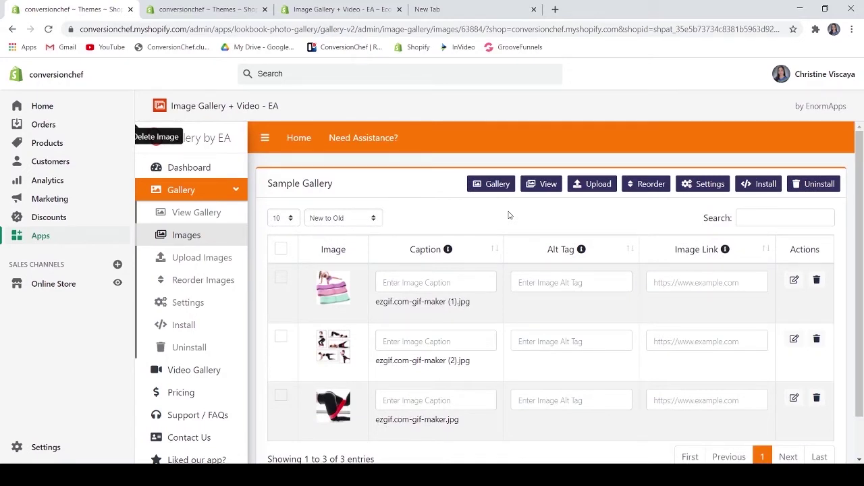
Open Sample Gallery's customization settings and review the general options for display mode, popup appearance, captions and image layout
left_click(702, 189)
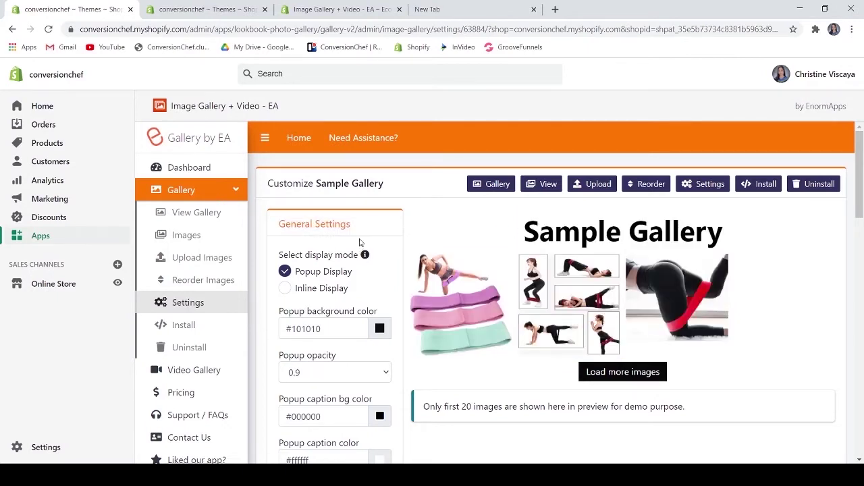
scroll(362, 263, "down", 15)
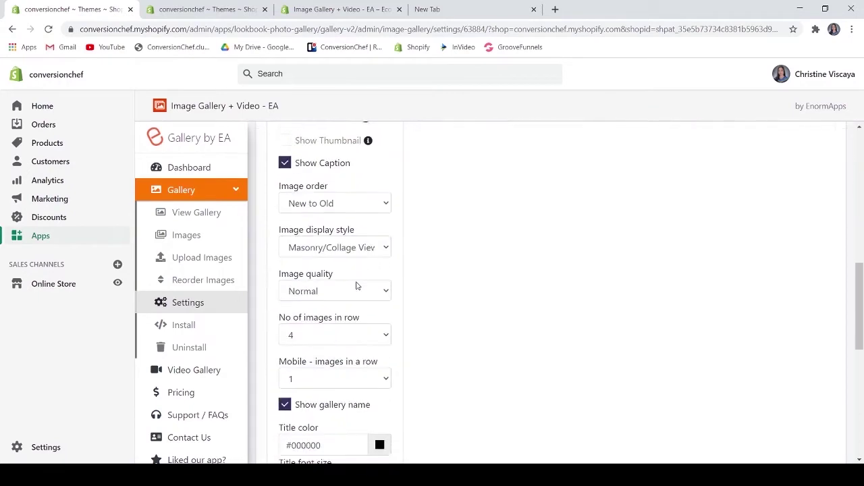
scroll(357, 286, "down", 2)
scroll(345, 376, "up", 10)
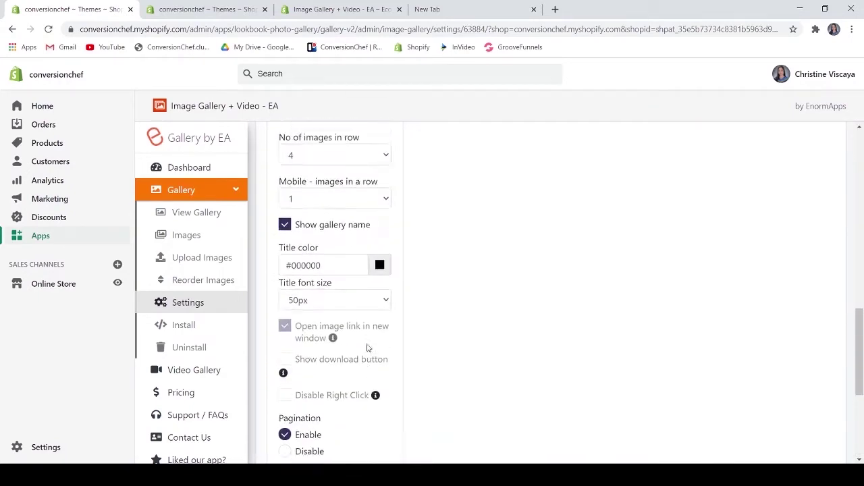
scroll(368, 345, "up", 5)
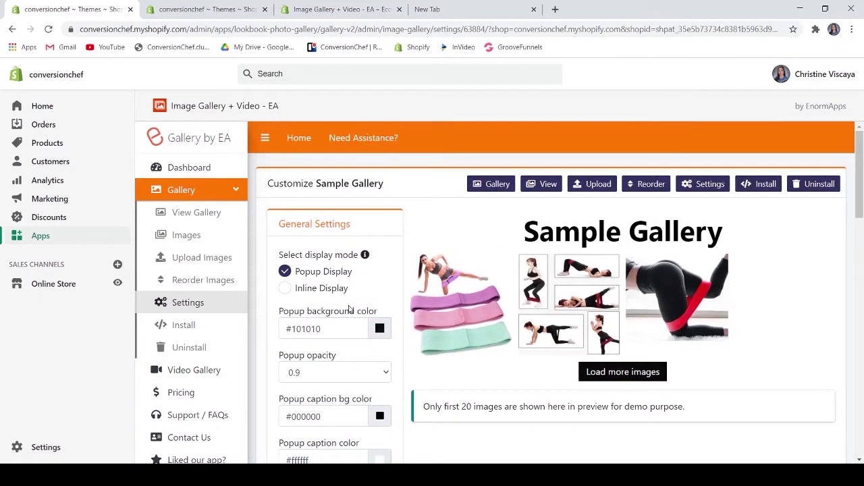
mouse_move(312, 257)
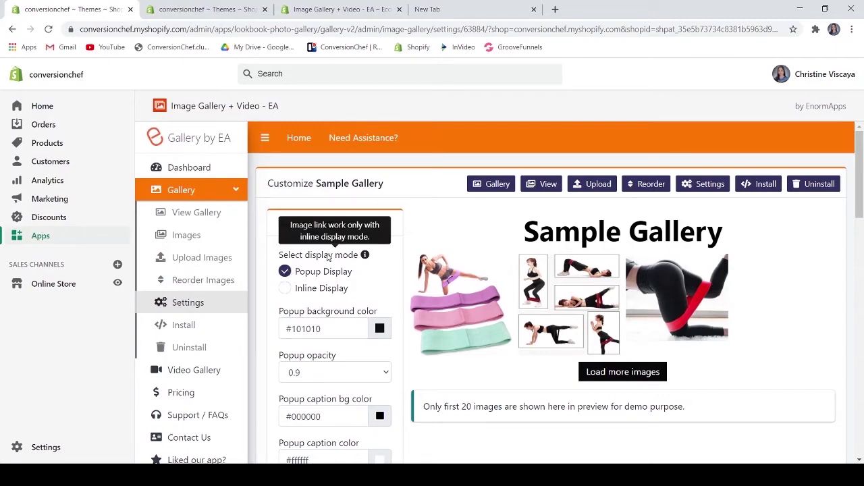
scroll(347, 271, "down", 1)
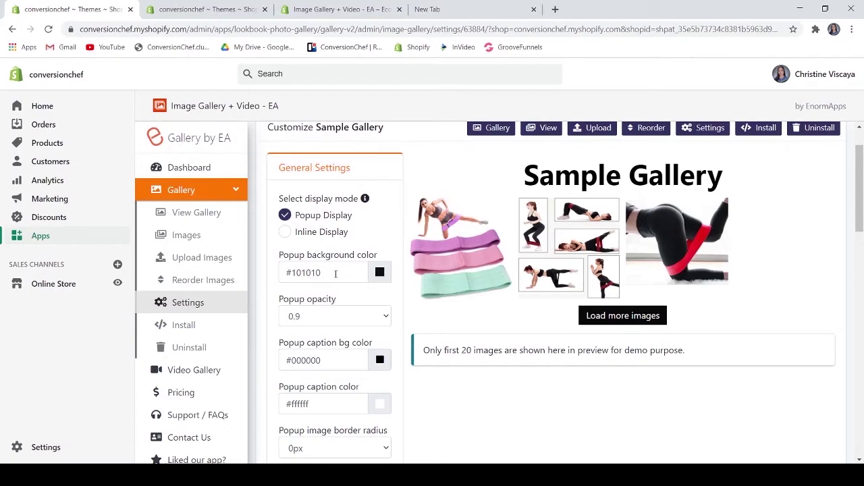
scroll(336, 273, "down", 2)
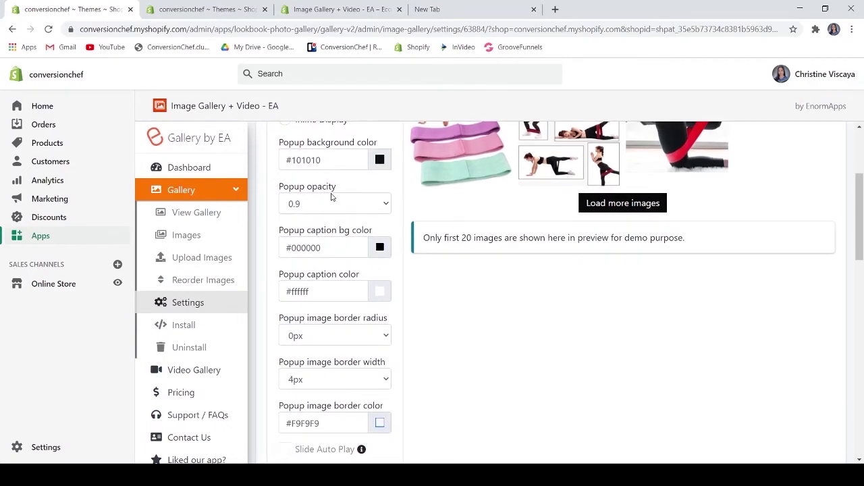
scroll(328, 312, "up", 1)
scroll(329, 313, "down", 2)
scroll(329, 312, "up", 2)
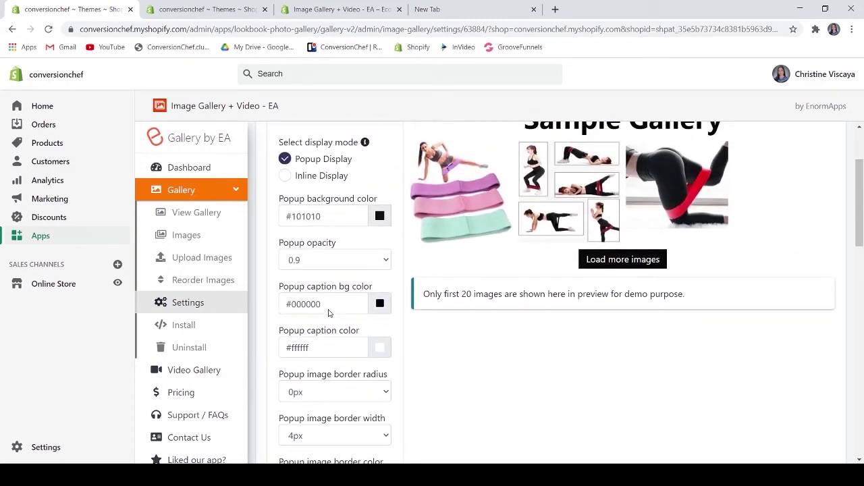
scroll(329, 312, "down", 3)
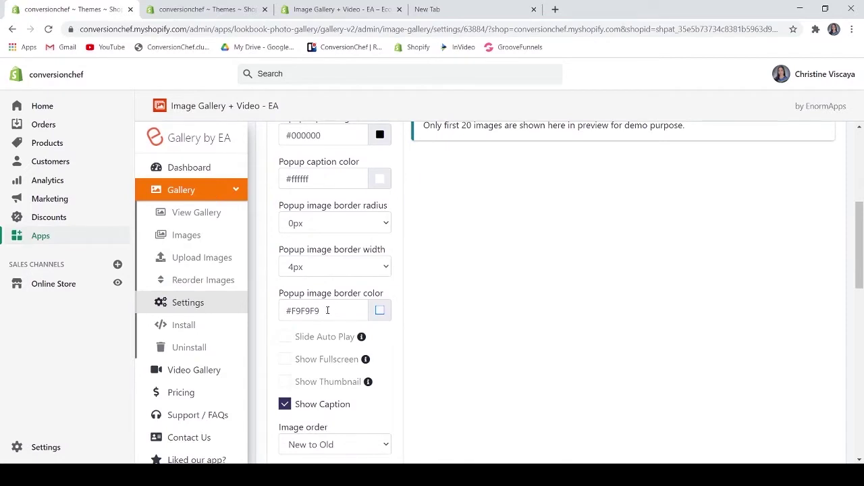
scroll(327, 310, "down", 2)
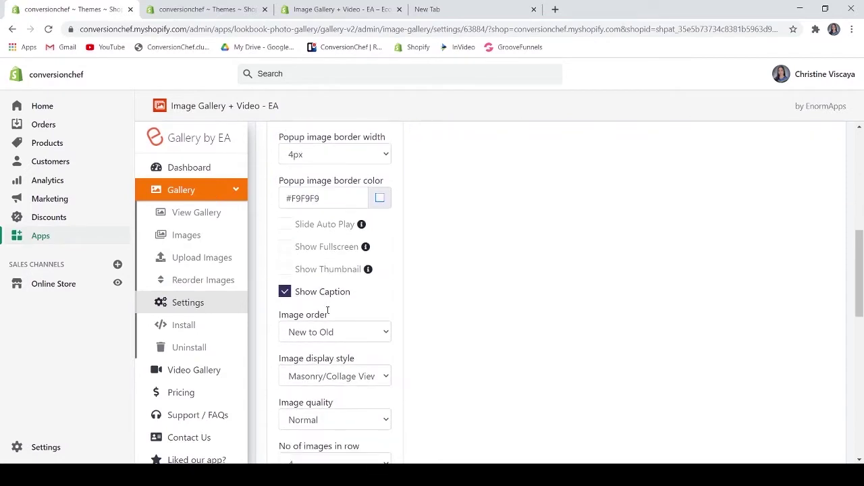
Review Sample Gallery's style settings for image gutter, border and overlay effects, and save the gallery settings
scroll(331, 311, "down", 5)
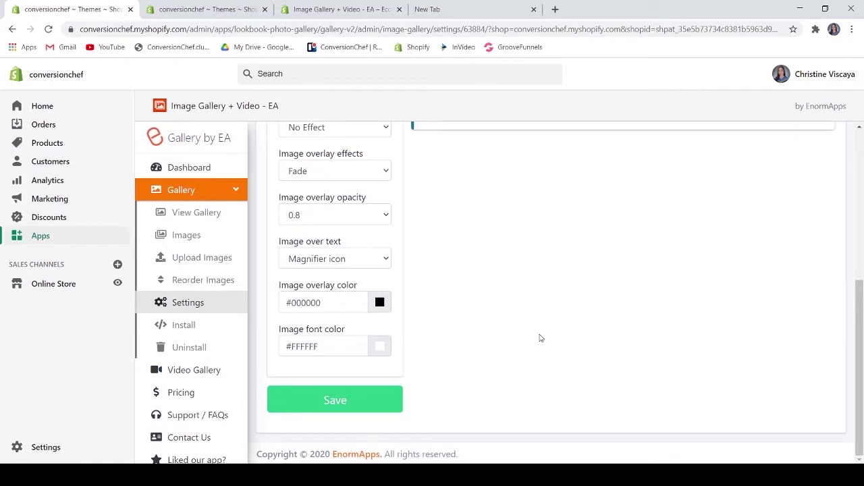
scroll(540, 338, "up", 3)
scroll(540, 337, "down", 1)
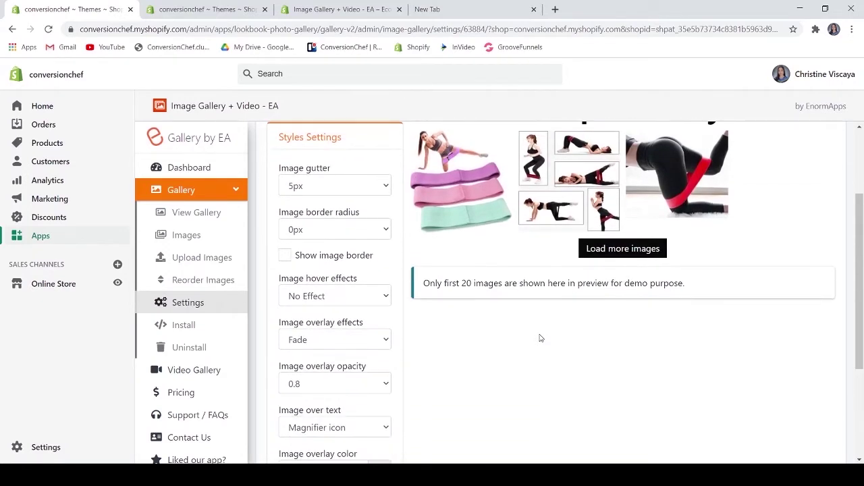
scroll(540, 337, "down", 3)
left_click(385, 402)
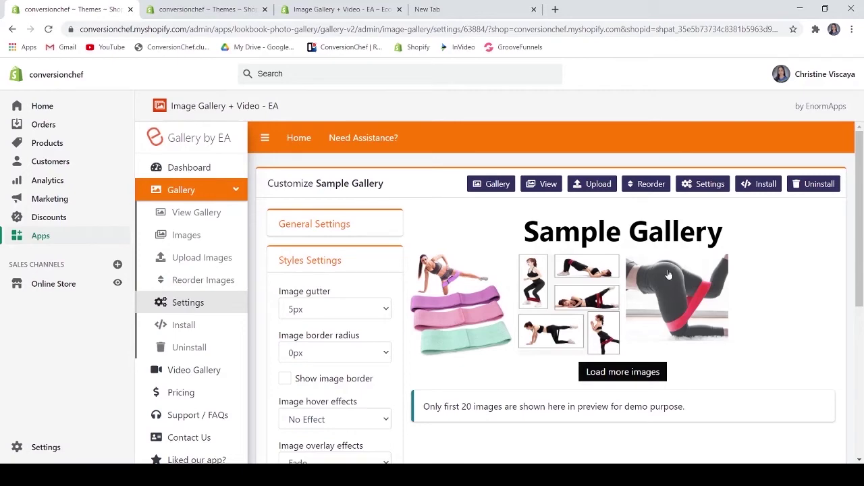
Install Sample Gallery on the Home Page at the bottom of the page
left_click(764, 183)
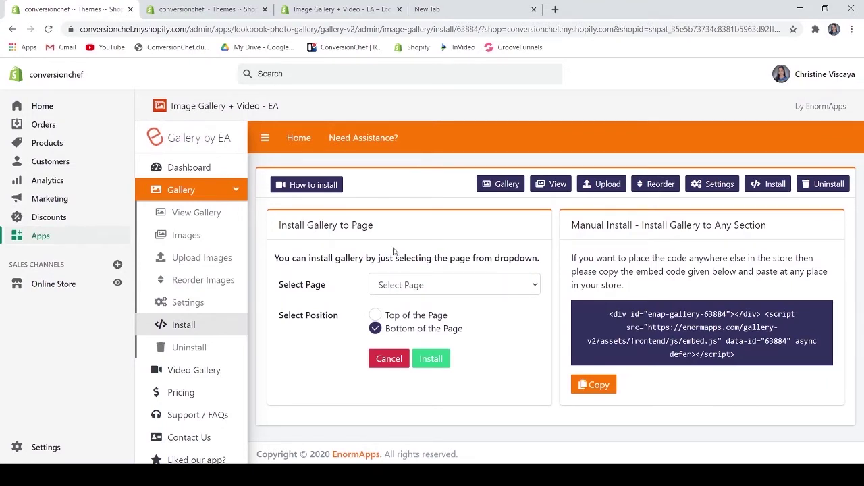
left_click(435, 289)
left_click(437, 316)
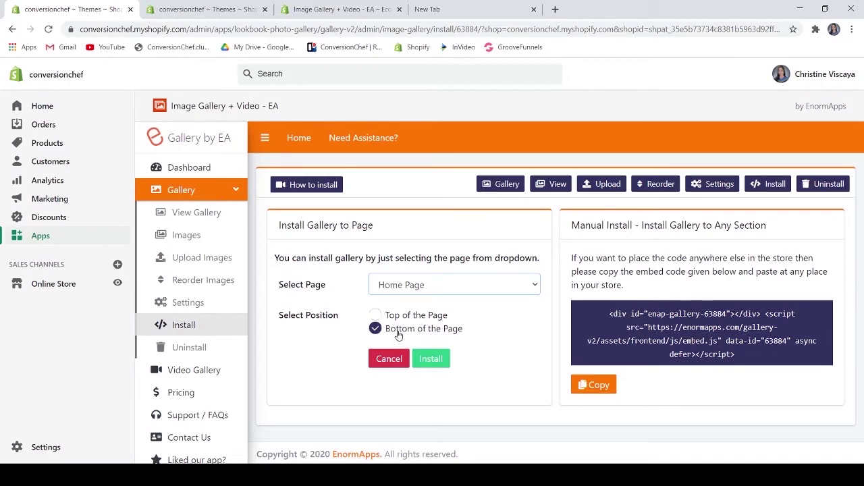
left_click(438, 360)
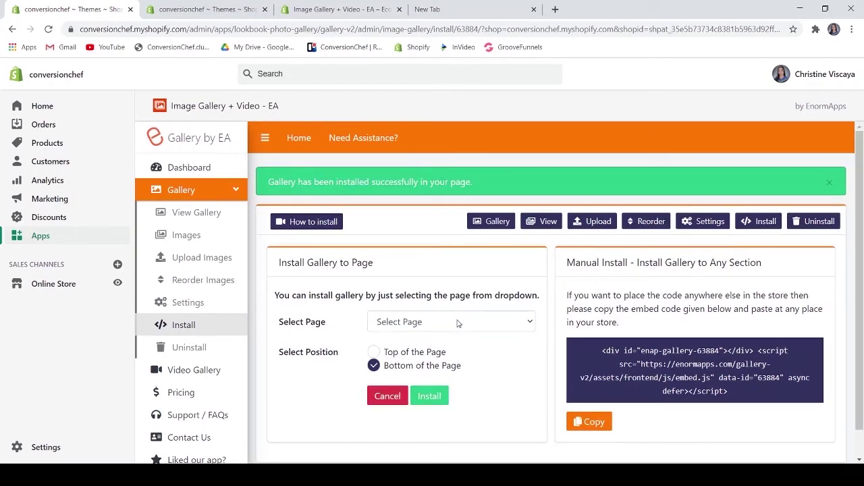
Open the live online store in its own browser tab to check the home page
left_click(120, 284)
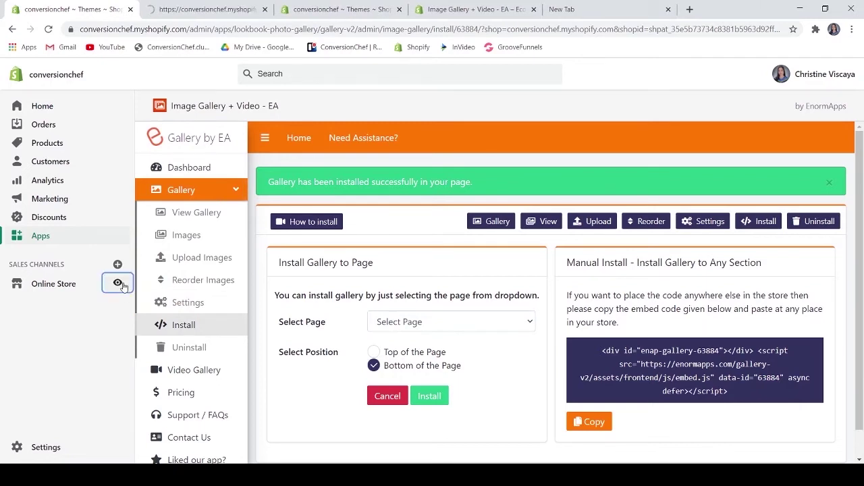
left_click(183, 5)
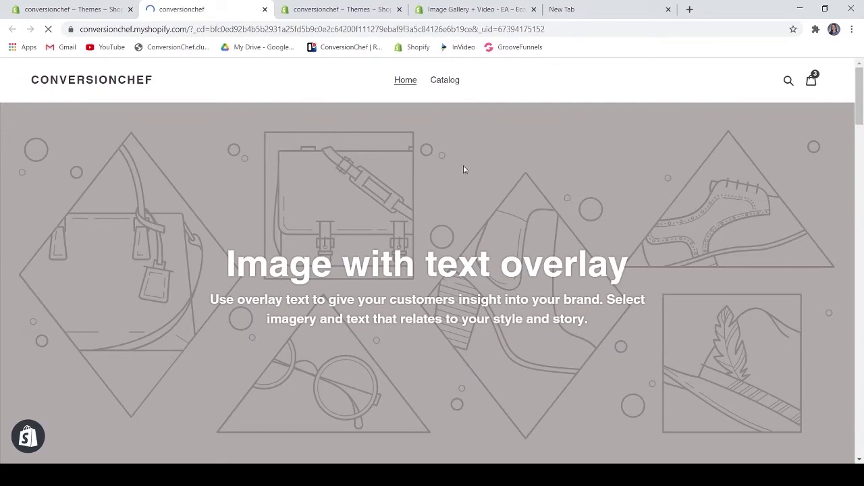
Look through the live store's home page to check how Sample Gallery is displayed
scroll(463, 170, "down", 5)
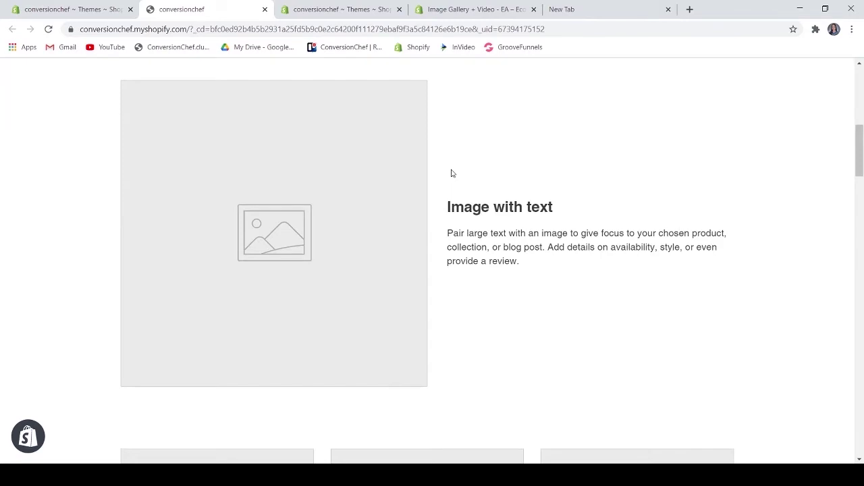
scroll(451, 174, "down", 12)
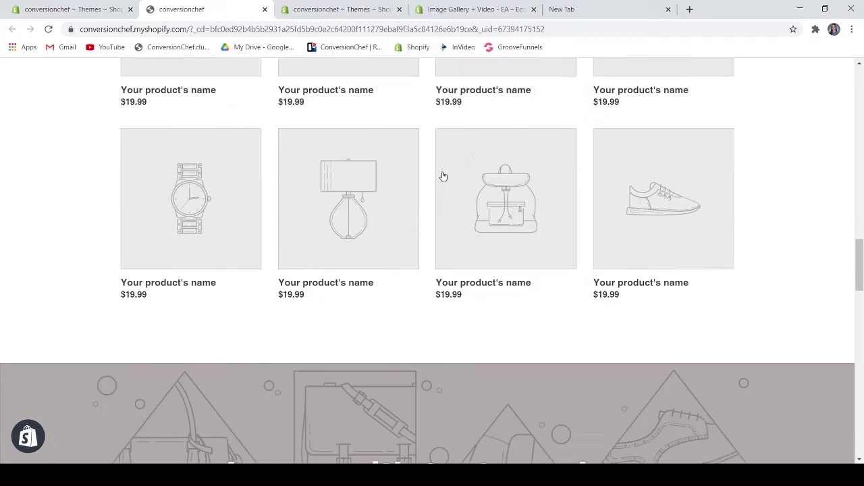
scroll(442, 176, "down", 15)
scroll(443, 177, "down", 6)
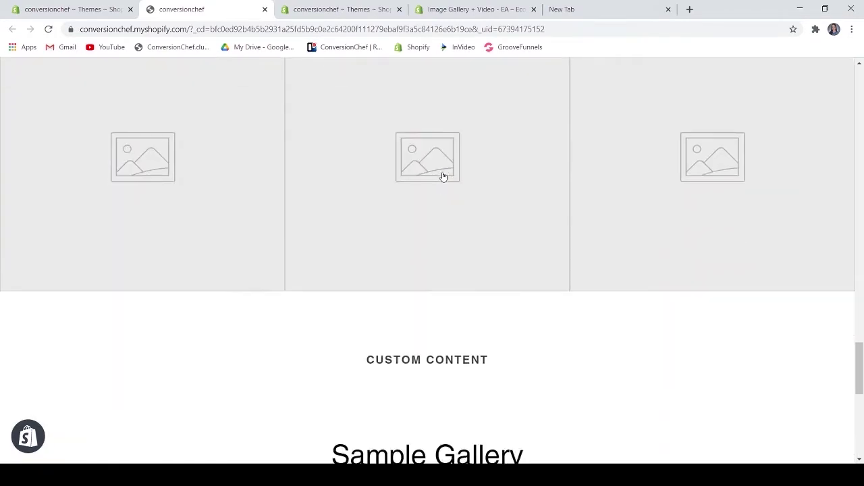
scroll(443, 176, "up", 1)
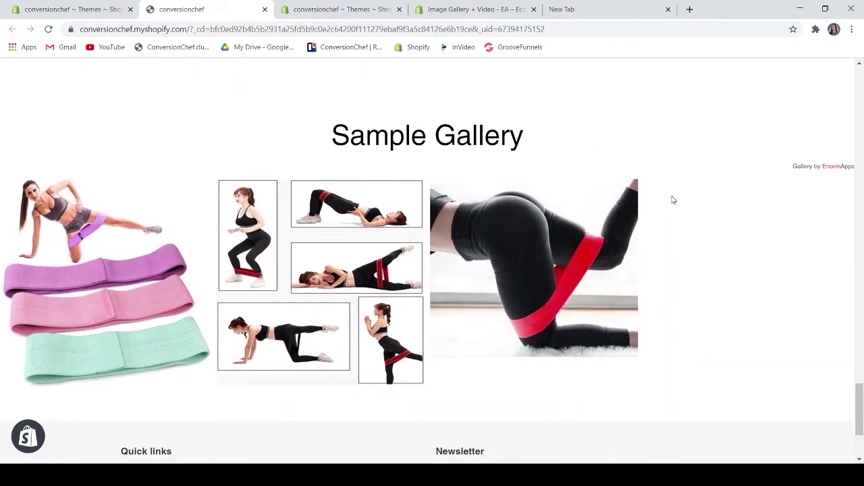
scroll(673, 200, "up", 1)
scroll(672, 200, "down", 3)
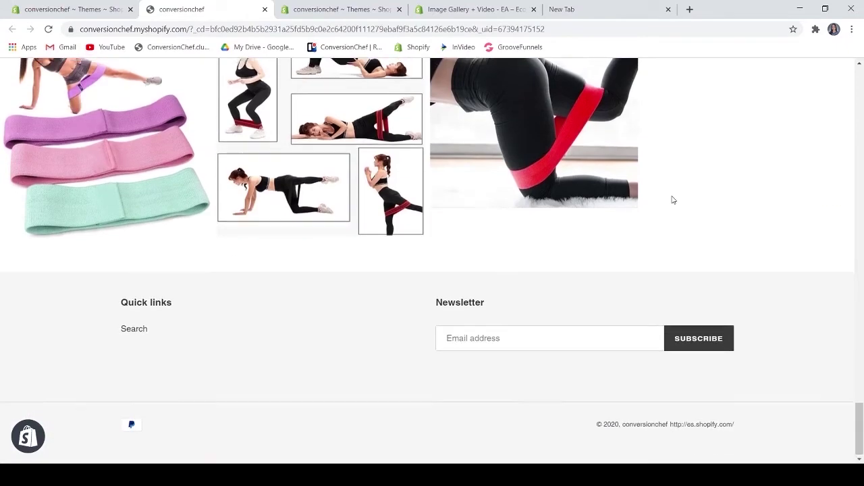
scroll(672, 200, "up", 3)
scroll(590, 222, "up", 1)
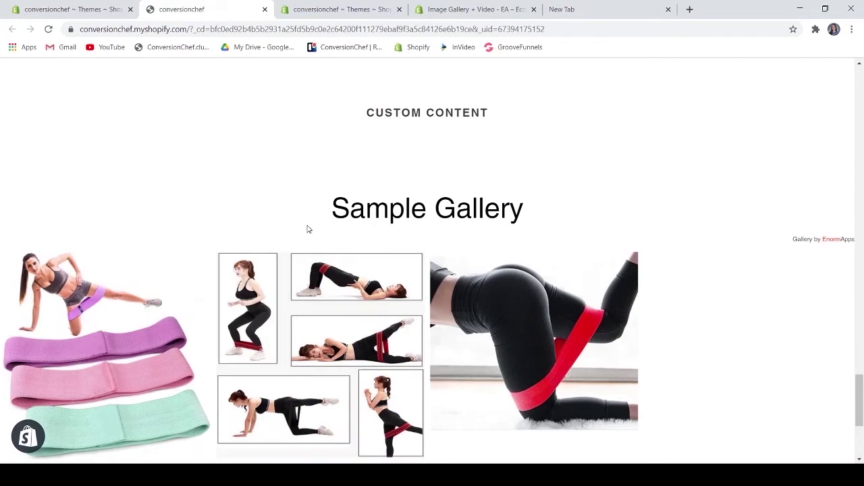
scroll(424, 274, "up", 5)
scroll(426, 271, "up", 15)
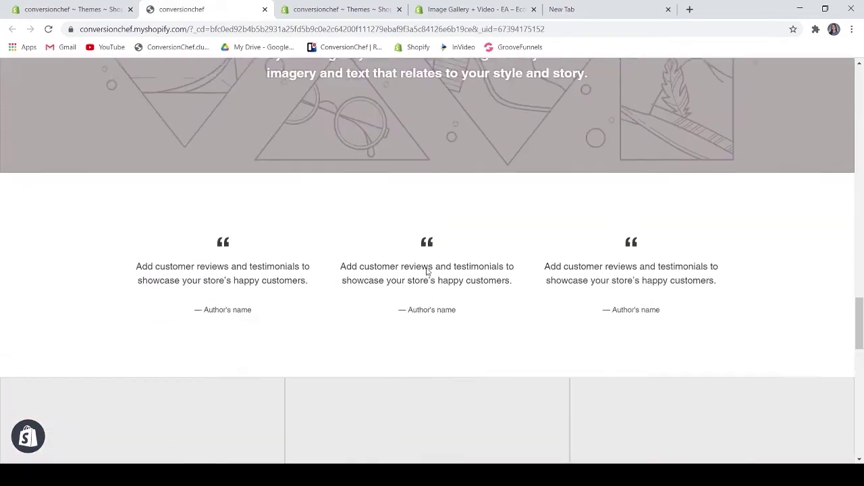
scroll(426, 272, "up", 10)
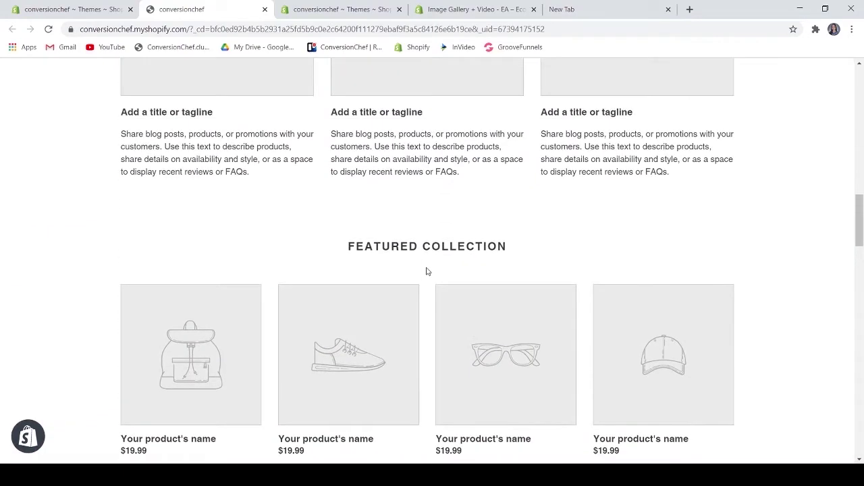
scroll(493, 247, "up", 4)
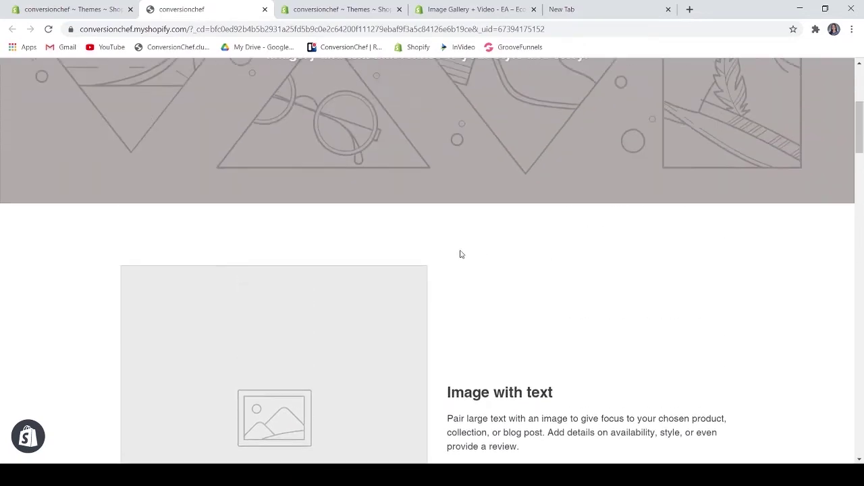
Return to the gallery app's install page and copy Sample Gallery's embed code for manual installation
key("ctrl+shift+Tab")
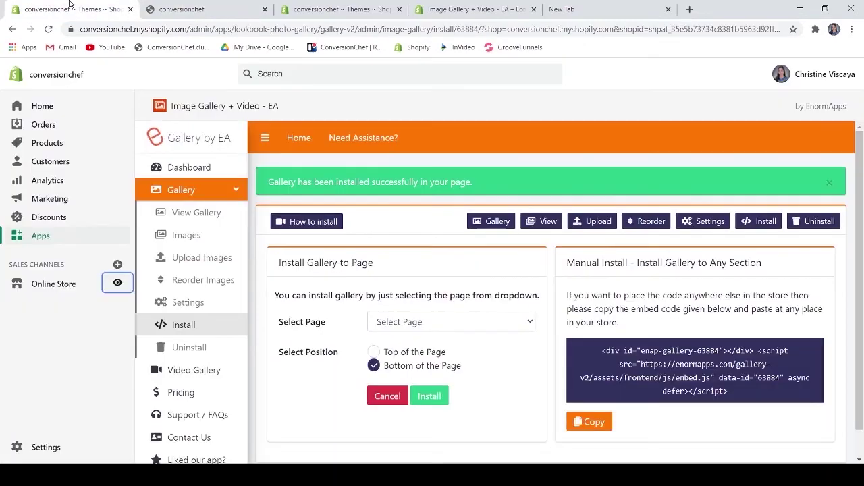
scroll(660, 304, "down", 1)
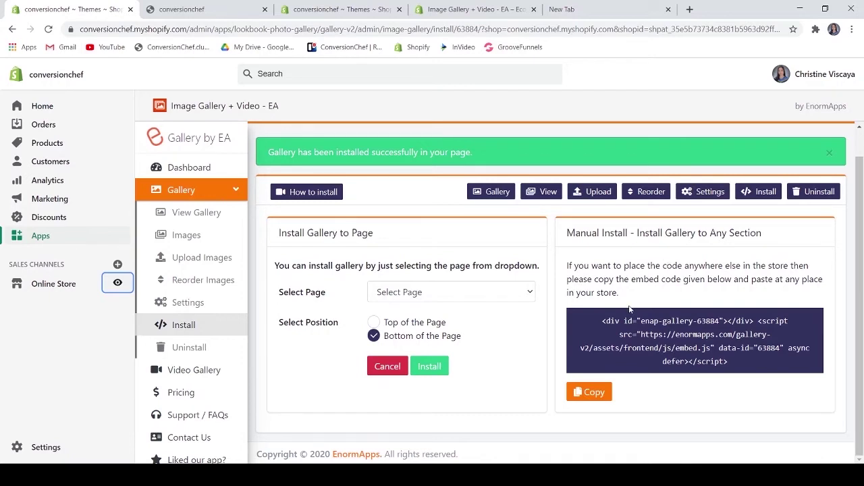
left_click(594, 392)
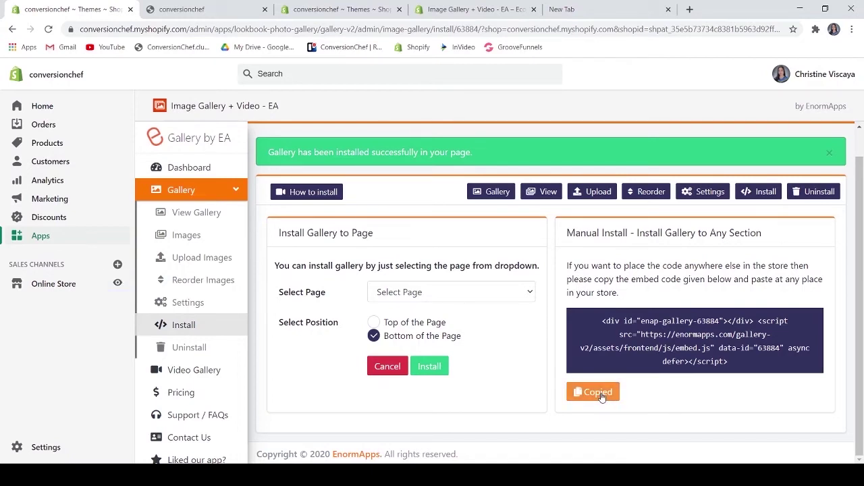
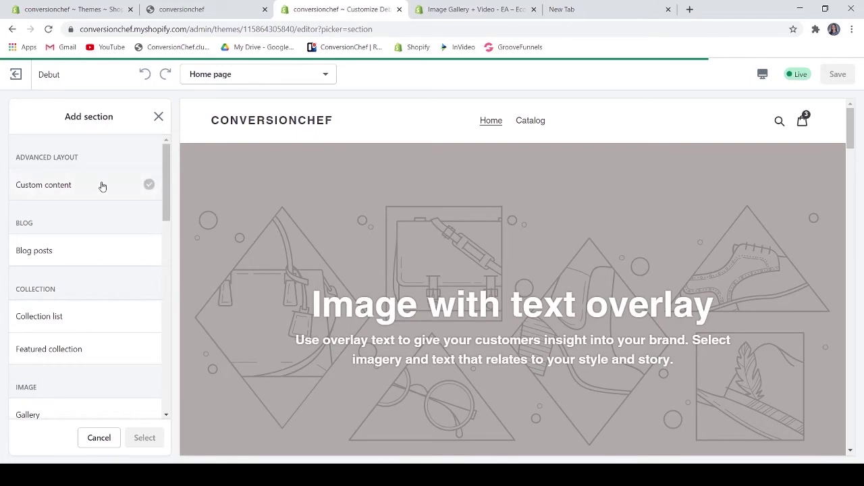
Add a Custom content section to the theme's home page and add a Custom HTML block to it
left_click(102, 186)
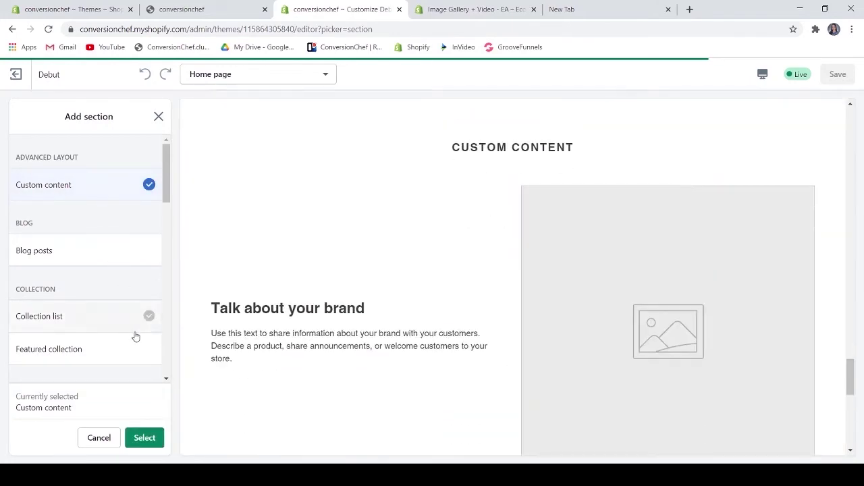
left_click(145, 438)
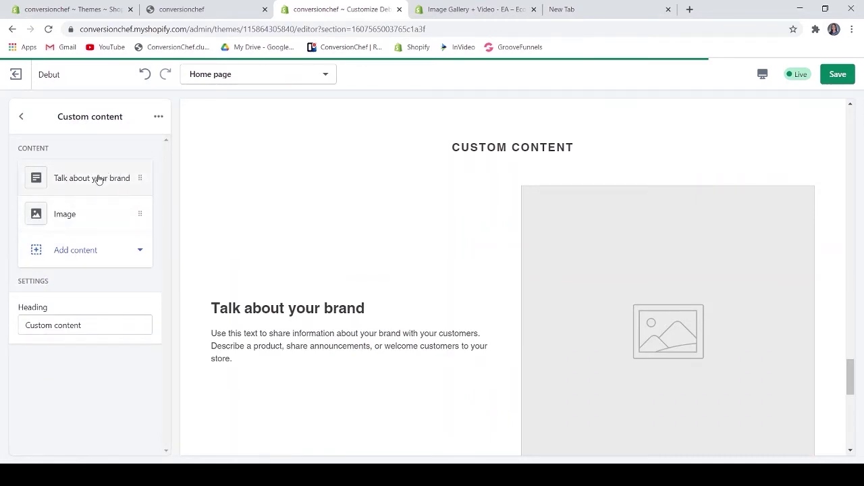
left_click(93, 261)
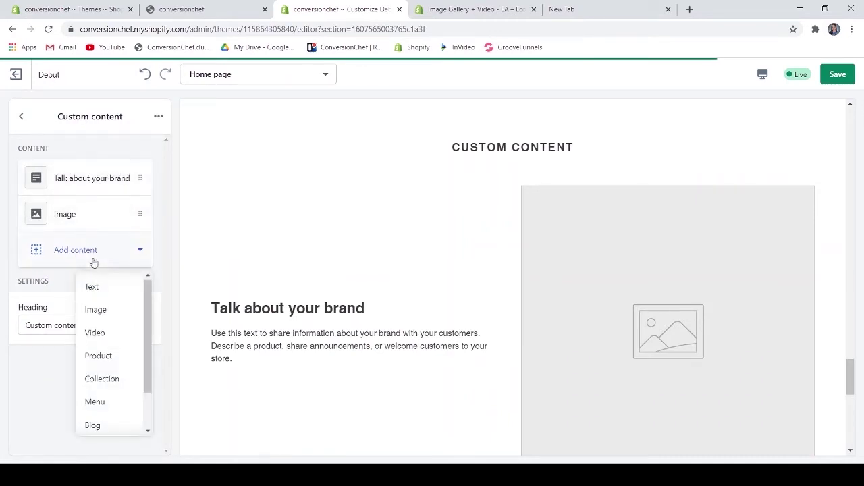
scroll(114, 352, "down", 2)
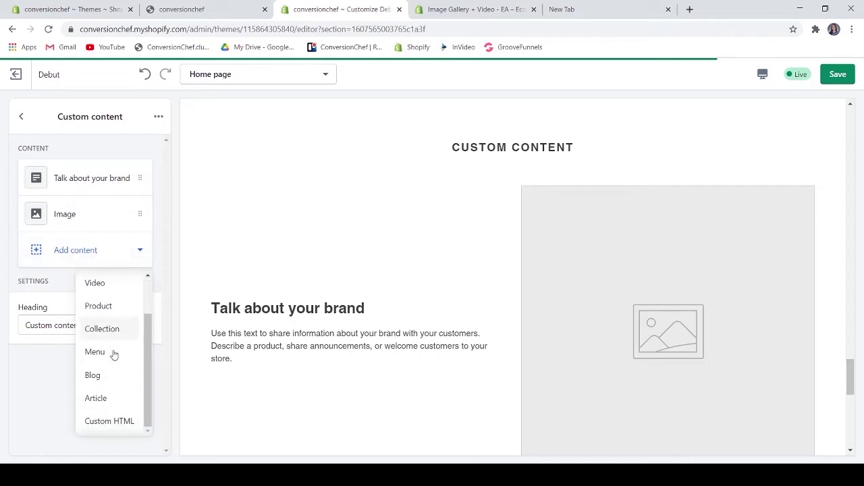
left_click(105, 423)
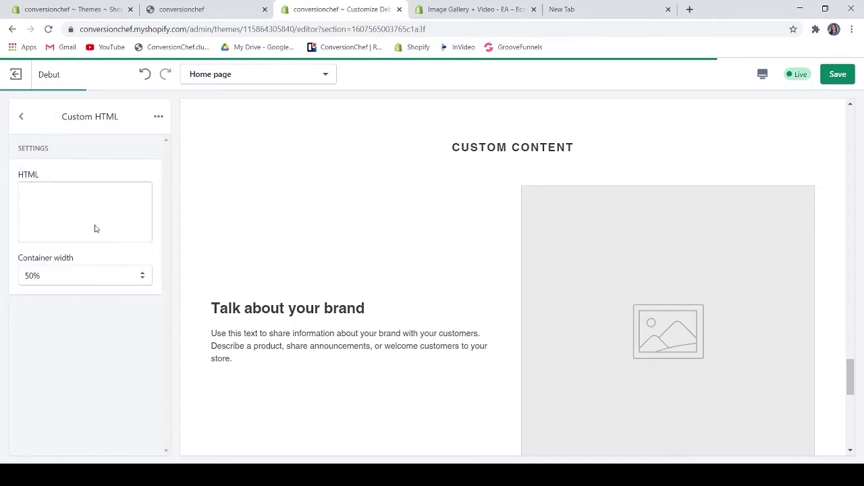
Paste the copied gallery embed code into the Custom HTML block and return to the home page's section list
left_click(64, 200)
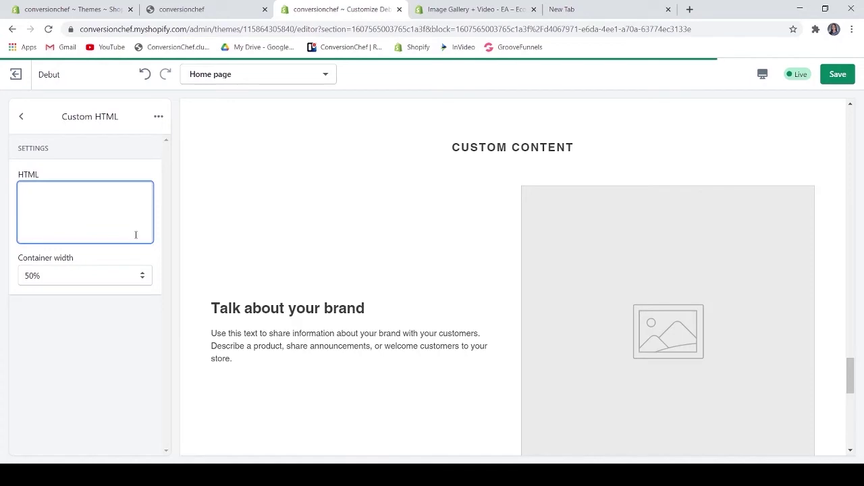
type("<div id=\"enap-gallery-63884\"></div> <script src=\"https://enormapps.com/gallery-v2/assets/frontend/js/embed.js\" data-id=\"63884\" async defer></script>")
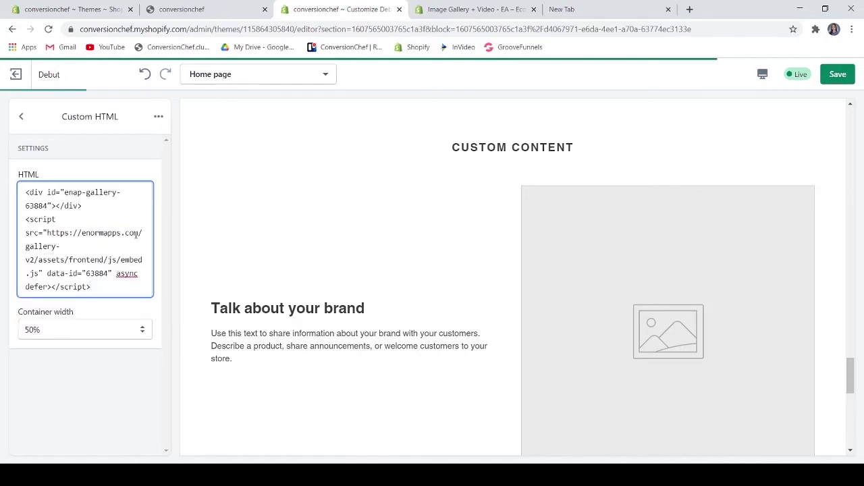
left_click(21, 116)
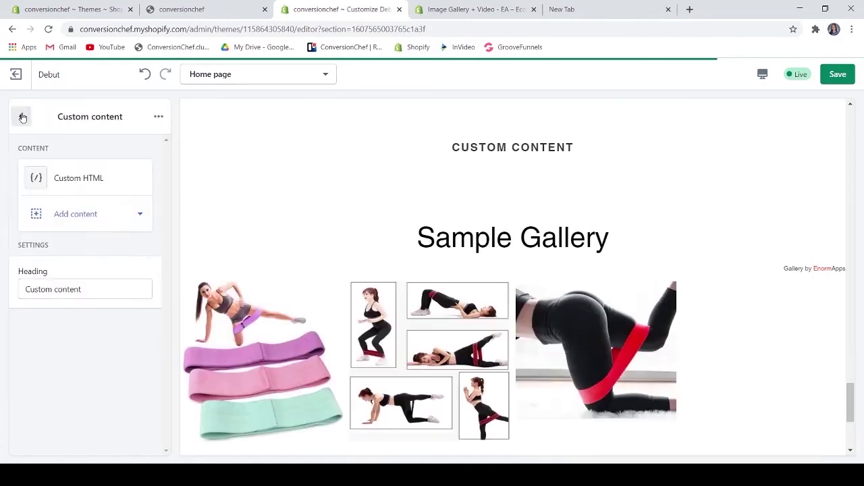
left_click(21, 116)
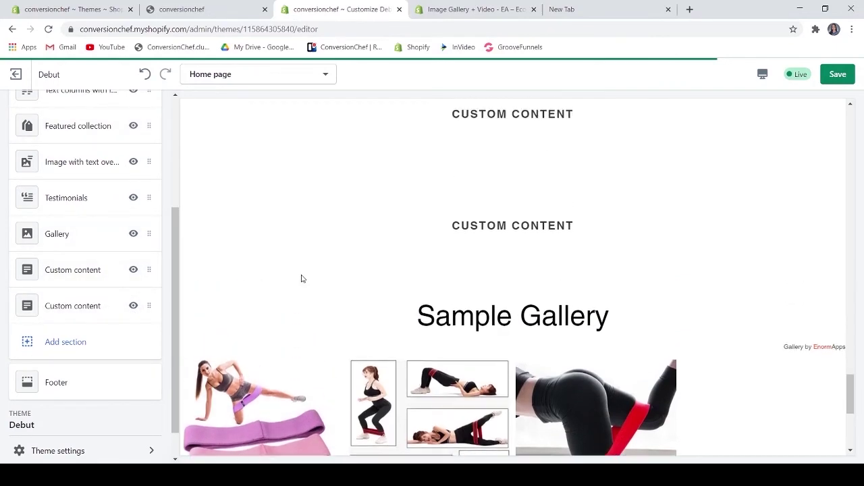
Hide the upper Custom content section, move the lower one directly below the first Image with text overlay section, and save
scroll(141, 302, "up", 2)
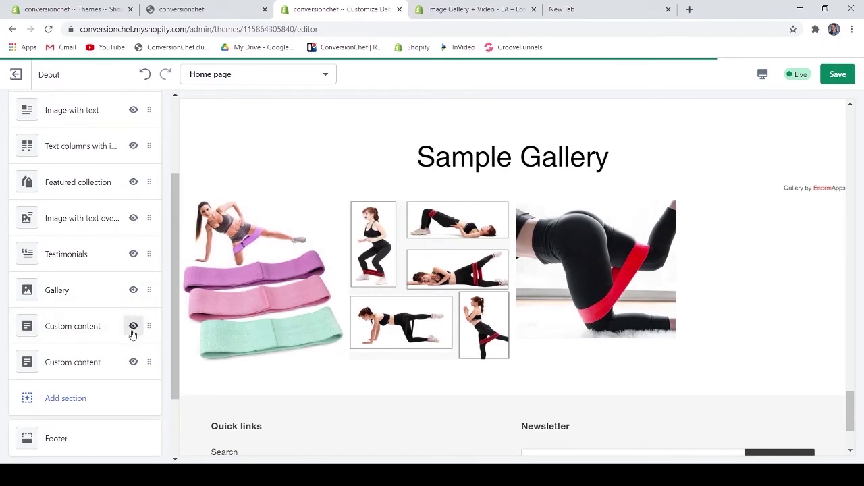
left_click(133, 326)
left_click_drag(147, 363, 147, 236)
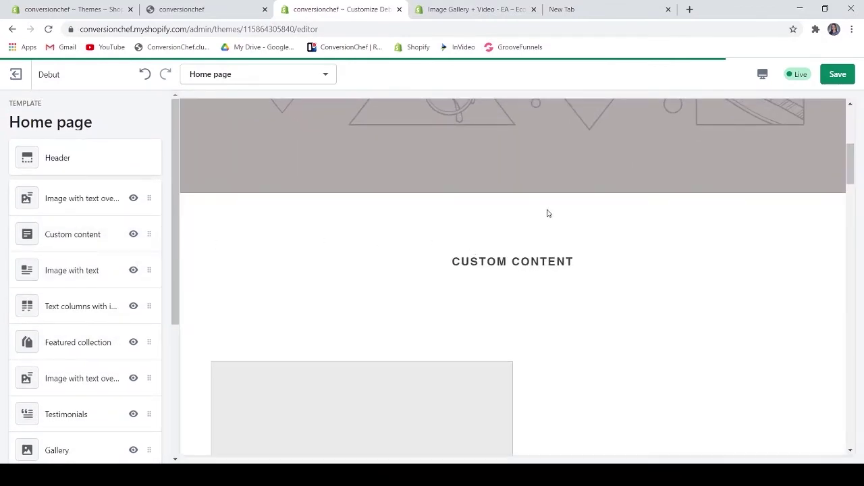
left_click(834, 76)
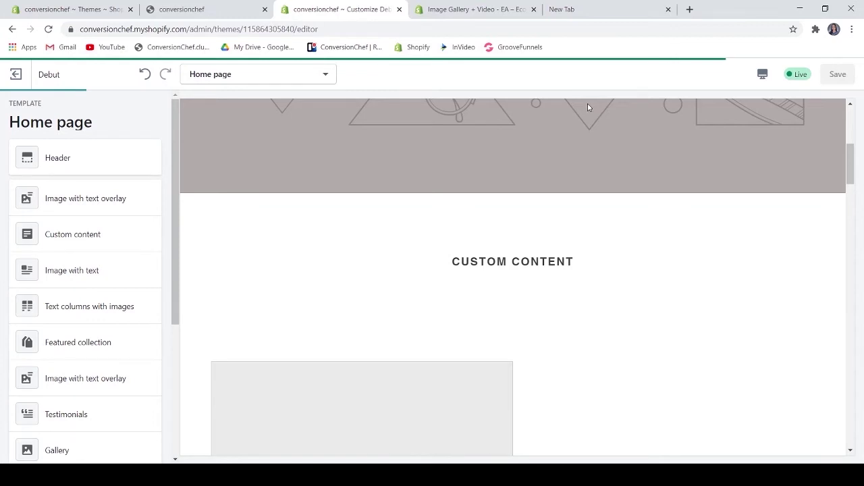
Check Sample Gallery's new position on the live store's home page and reopen the app's image galleries list
left_click(199, 12)
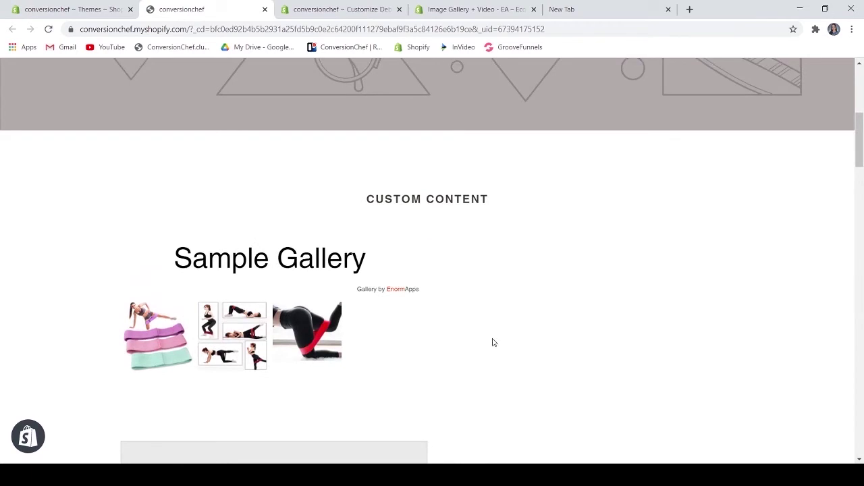
scroll(498, 322, "up", 3)
scroll(428, 305, "down", 3)
key("ctrl+shift+Tab")
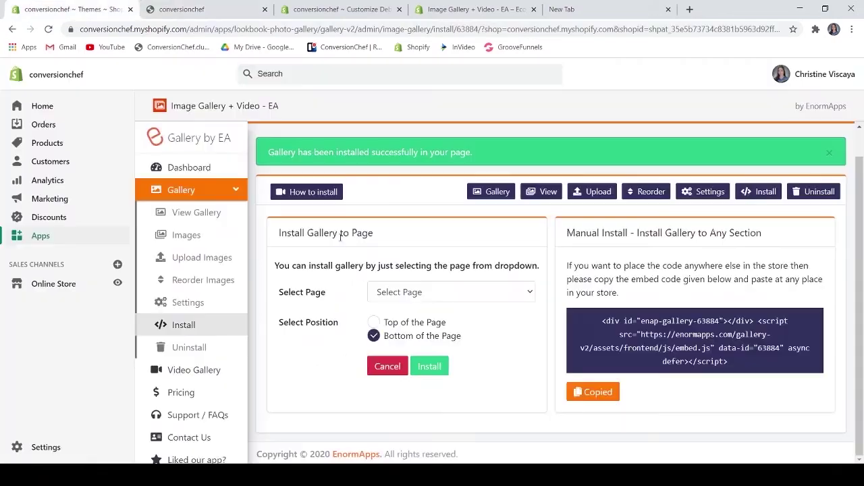
left_click(701, 192)
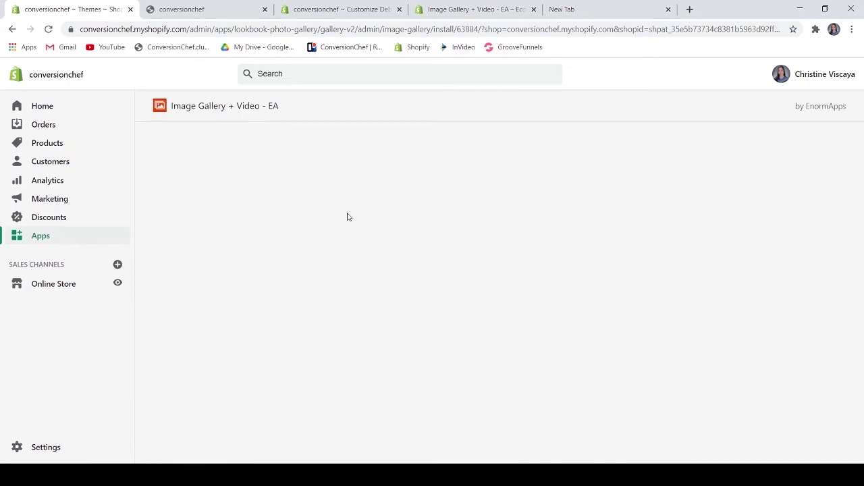
Review Sample Gallery's placement in the theme editor's home page preview
left_click(319, 6)
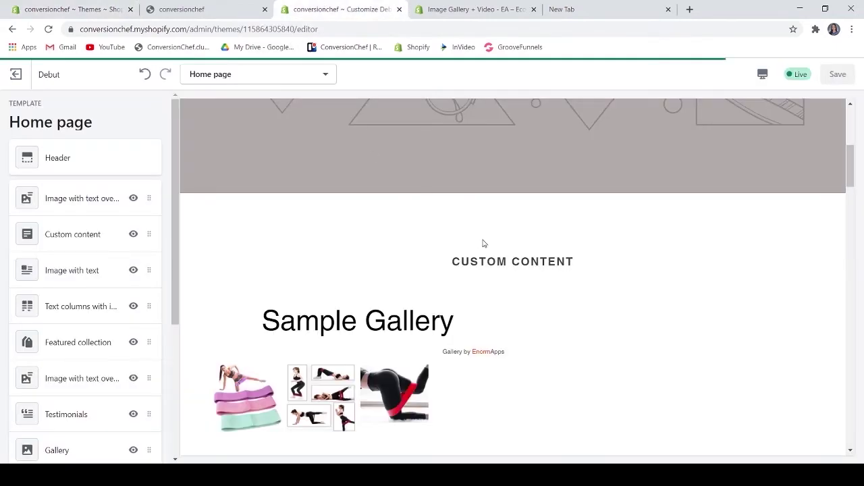
scroll(482, 244, "down", 1)
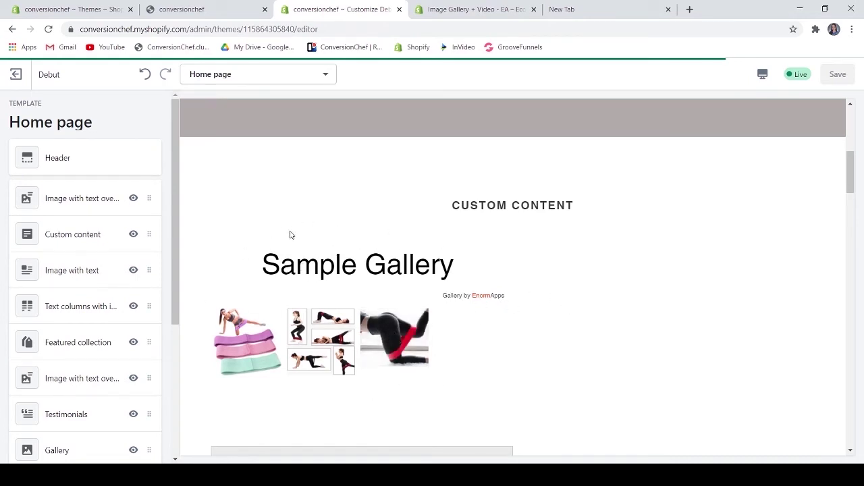
scroll(574, 361, "up", 1)
scroll(577, 357, "down", 1)
scroll(578, 351, "up", 1)
Return to the gallery app and view its Video Gallery page
key("ctrl+Tab")
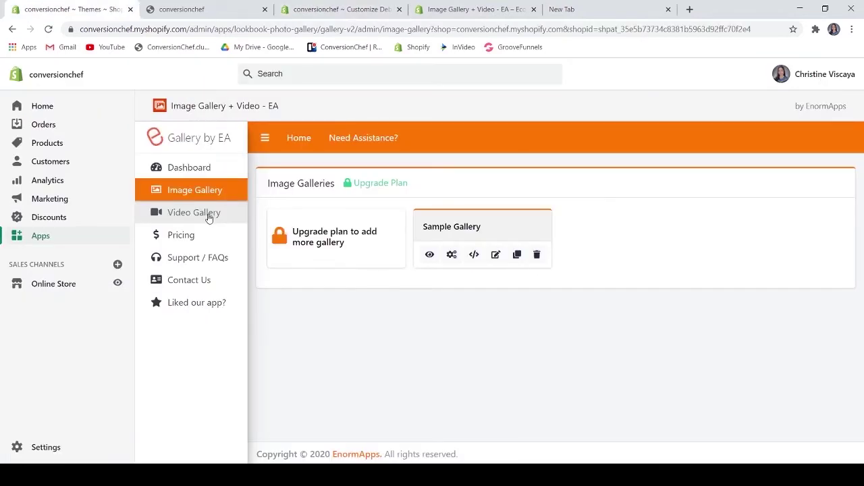
left_click(209, 216)
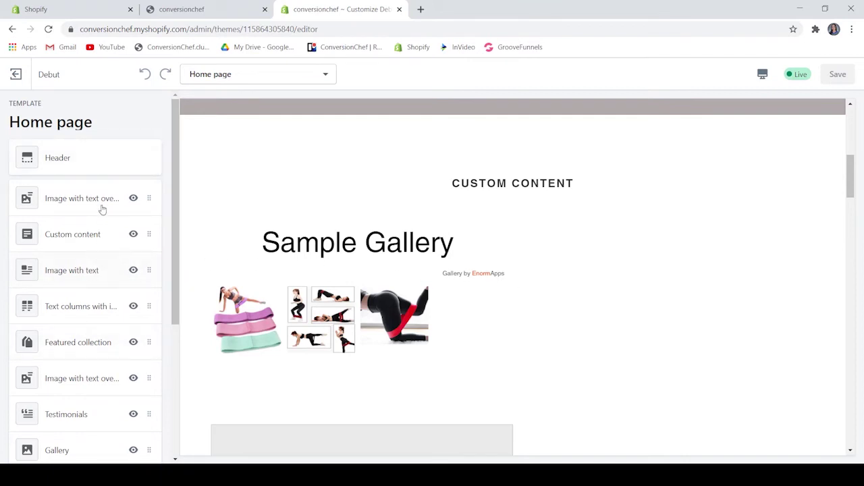
Hide the Custom content section containing Sample Gallery on the home page in the theme editor
left_click(135, 237)
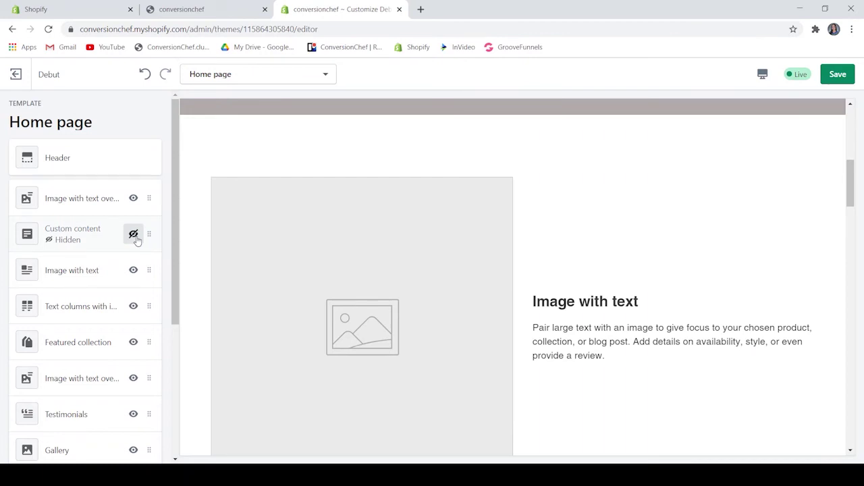
Uninstall Sample Gallery from the Image Gallery page in the gallery app
key("ctrl+1")
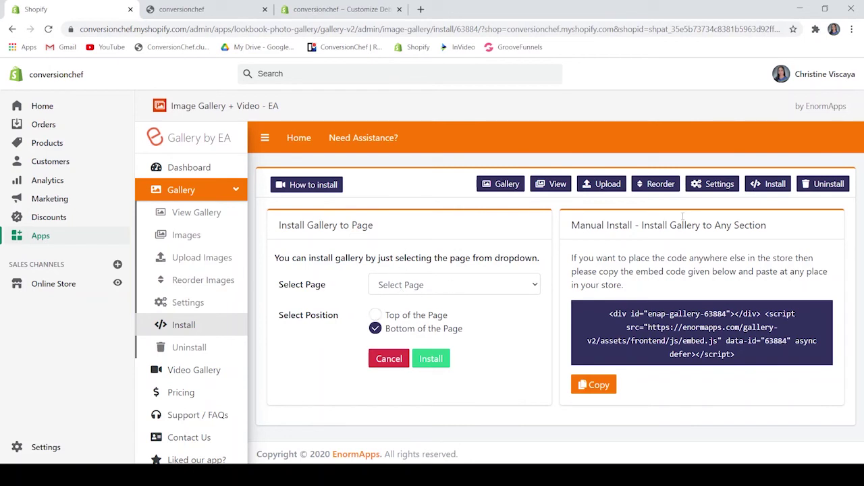
left_click(828, 187)
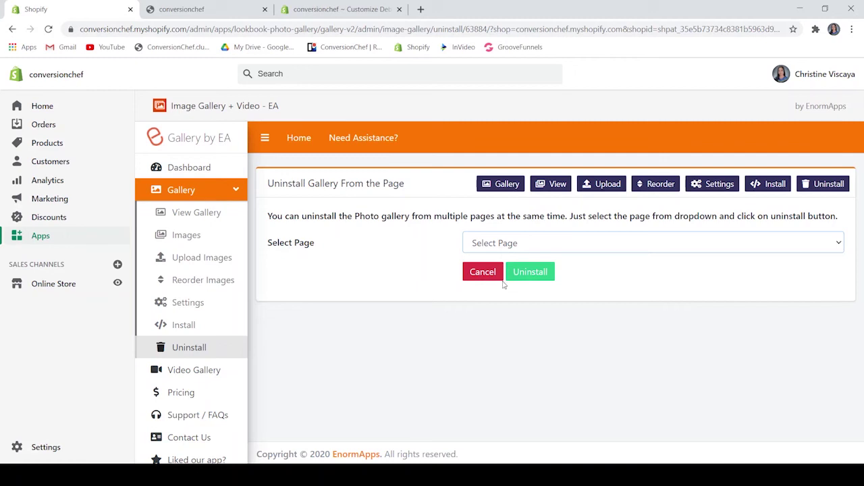
key("Down")
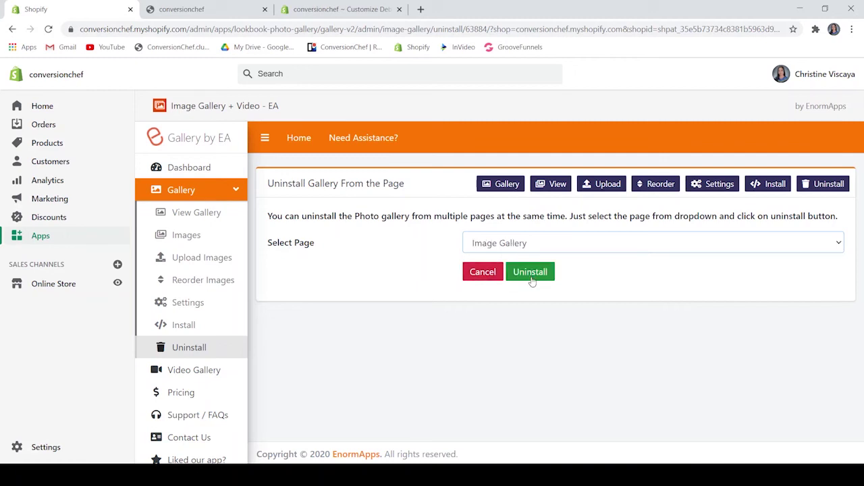
left_click(530, 277)
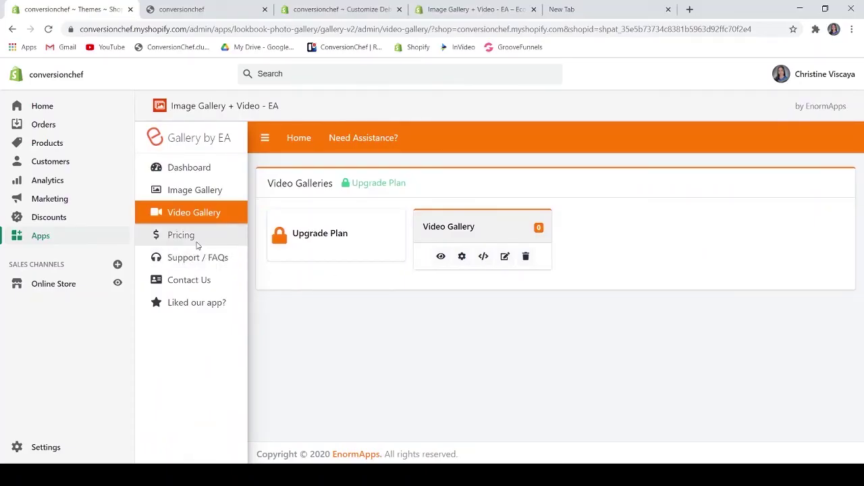
Review the app's pricing plans, FAQ topics and customer support contact form
left_click(195, 241)
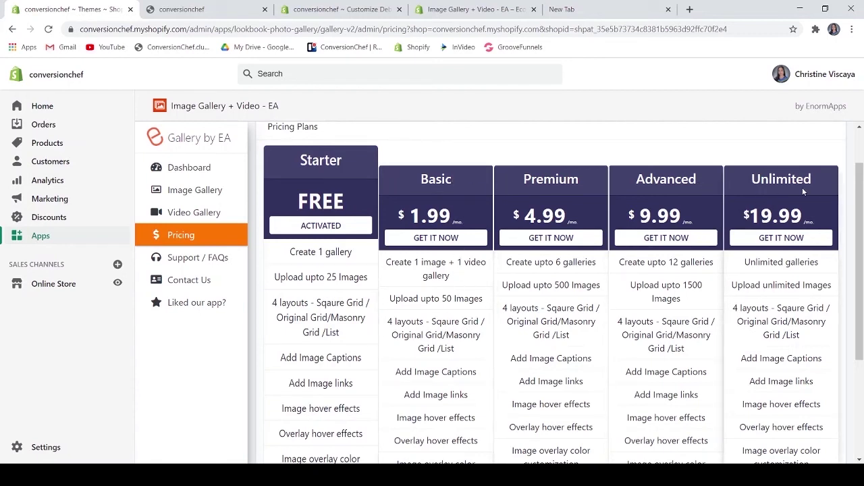
left_click(217, 262)
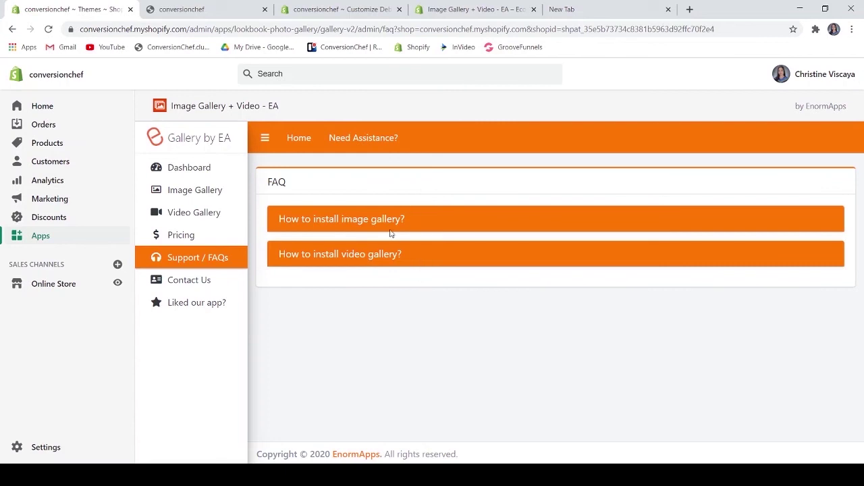
left_click(385, 141)
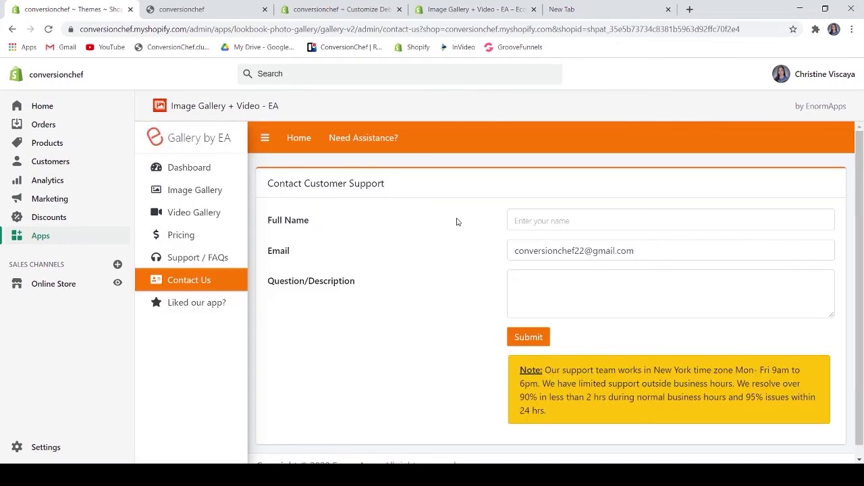